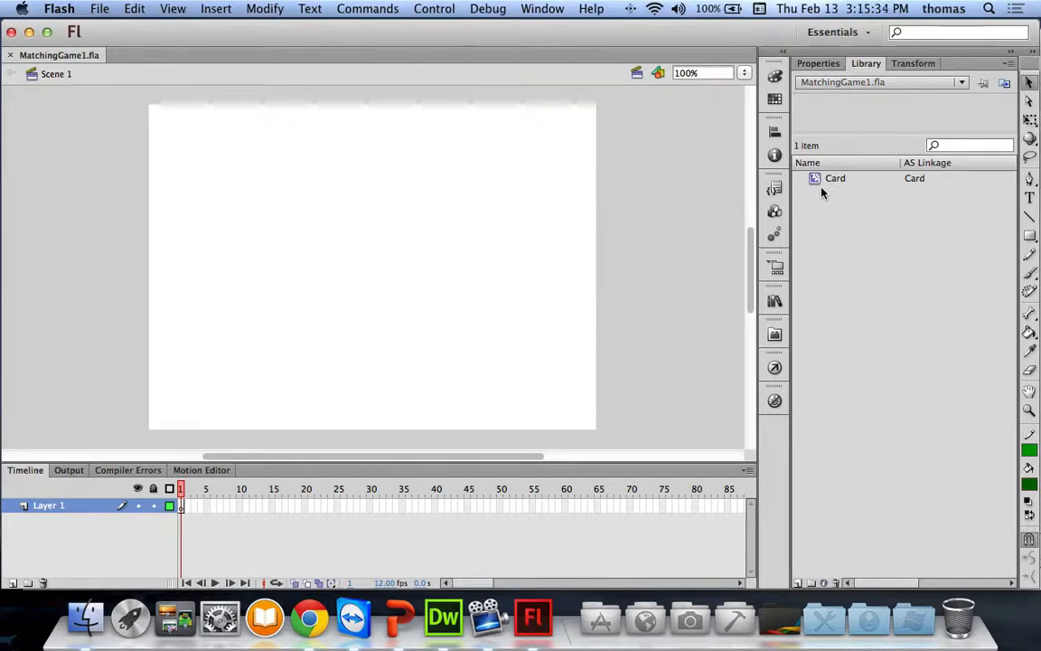
# - Review the Card symbol's properties, including its ActionScript linkage and class, without changing anything
pyautogui.click(814, 179)
pyautogui.rightClick(816, 183)
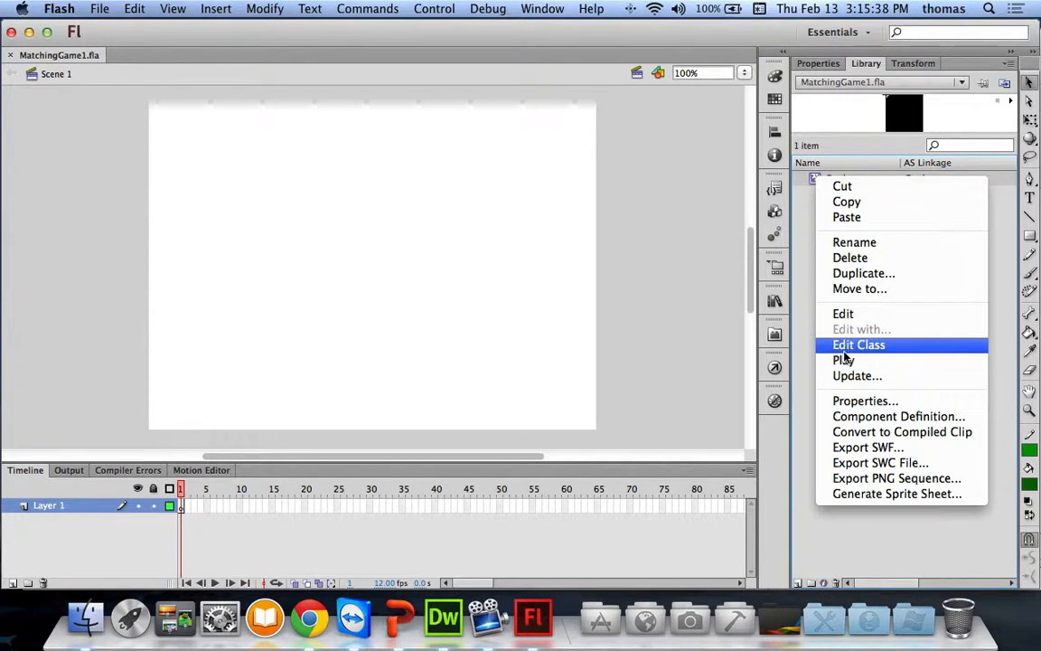
pyautogui.click(852, 402)
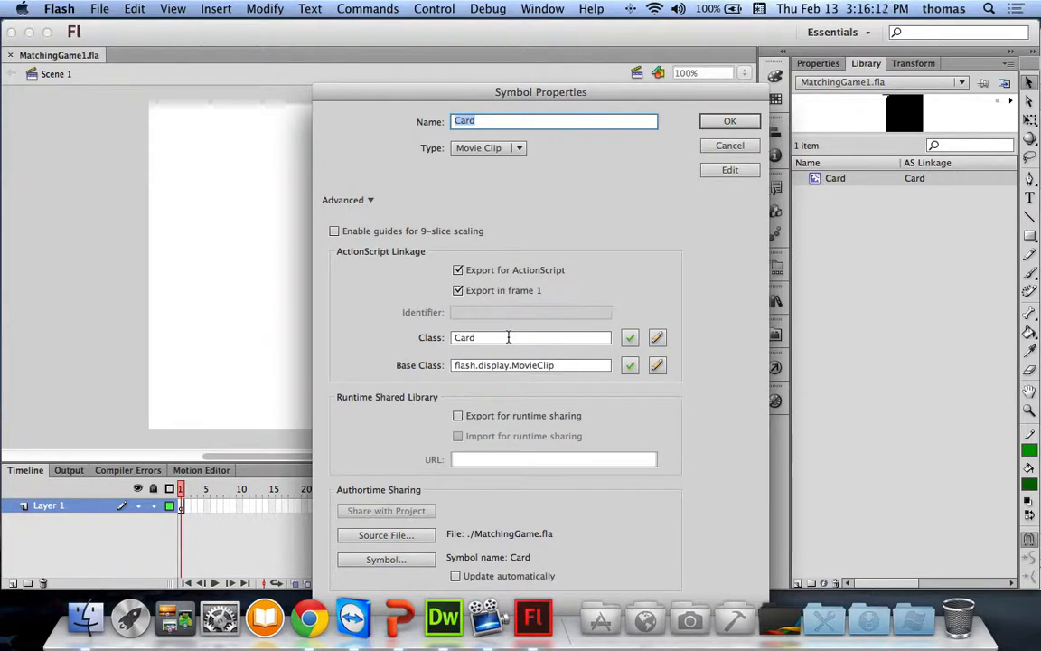
pyautogui.click(729, 147)
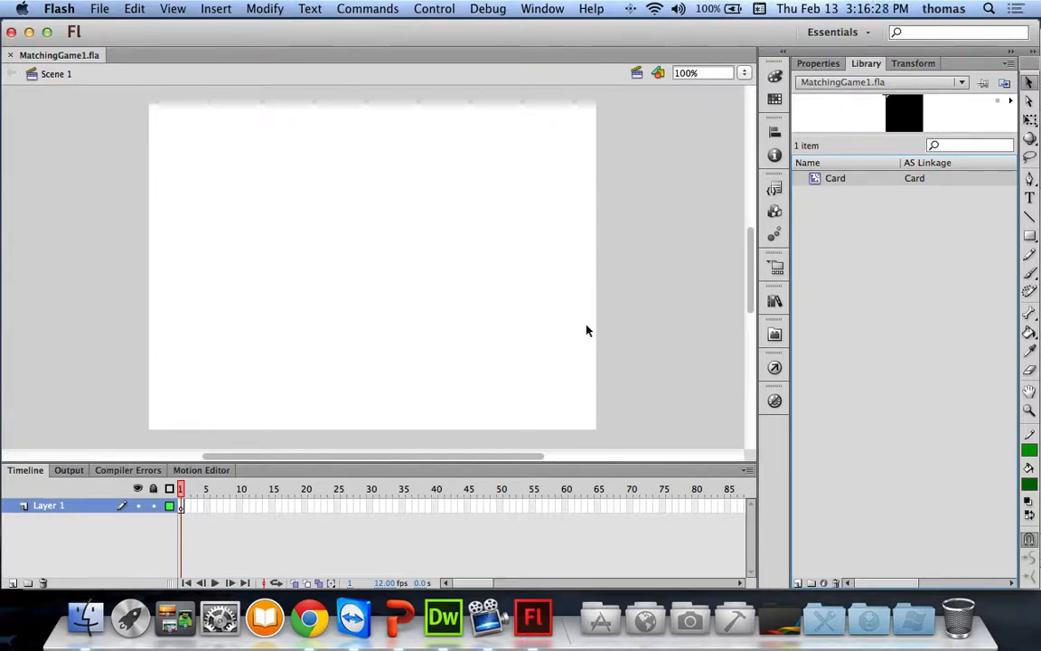
# - Open the Card symbol for editing and set the timeline frames to Preview display
pyautogui.doubleClick(816, 180)
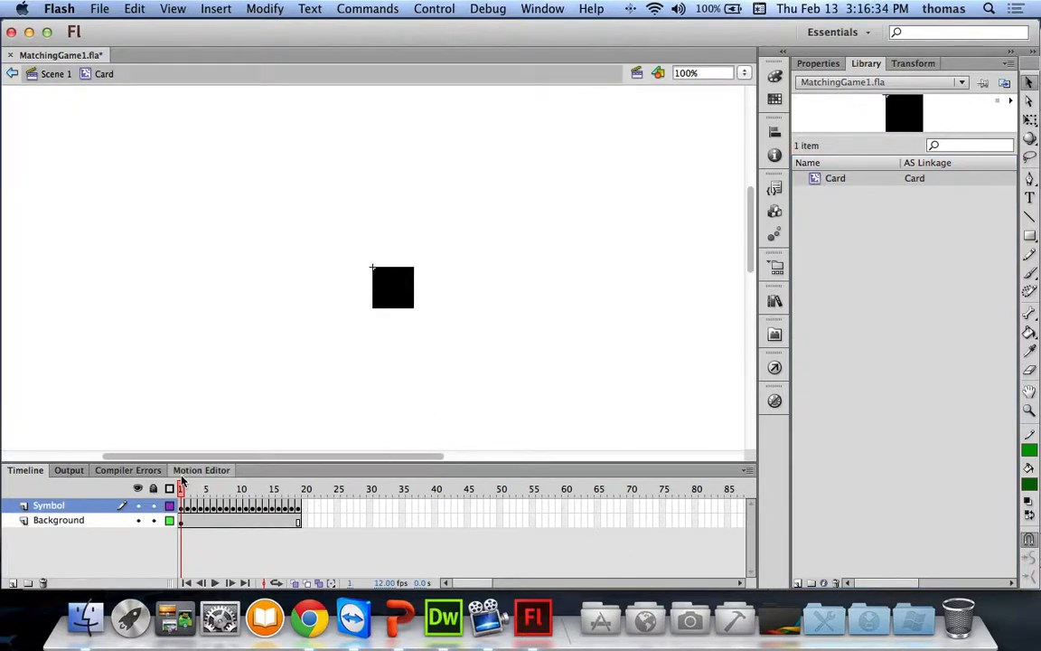
pyautogui.moveTo(184, 489)
pyautogui.mouseDown()
pyautogui.moveTo(300, 489)
pyautogui.moveTo(178, 489)
pyautogui.mouseUp()
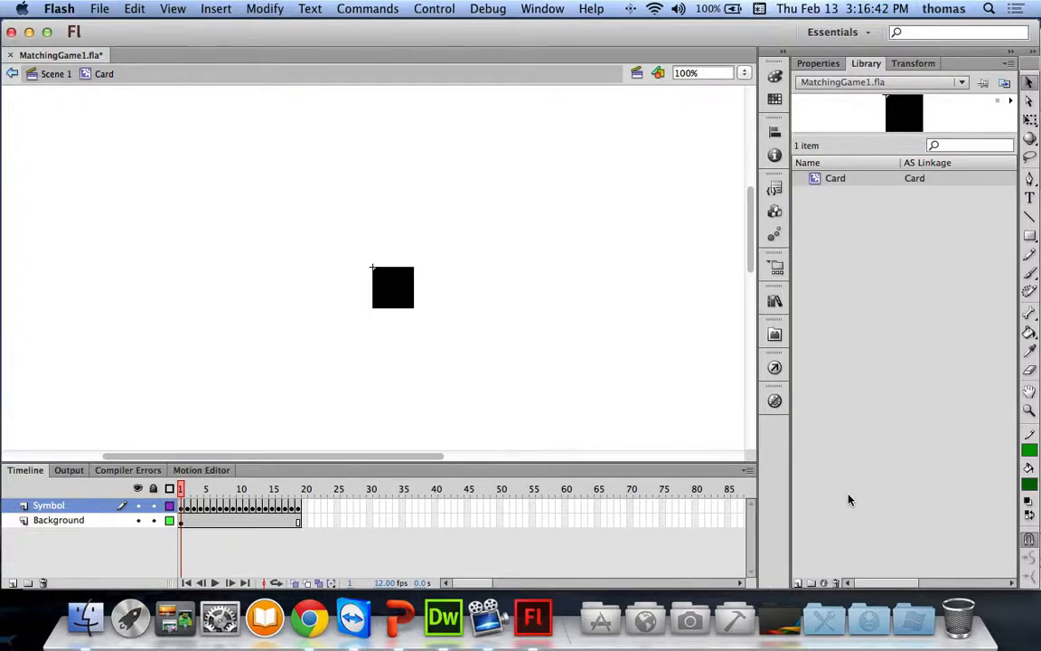
pyautogui.click(747, 472)
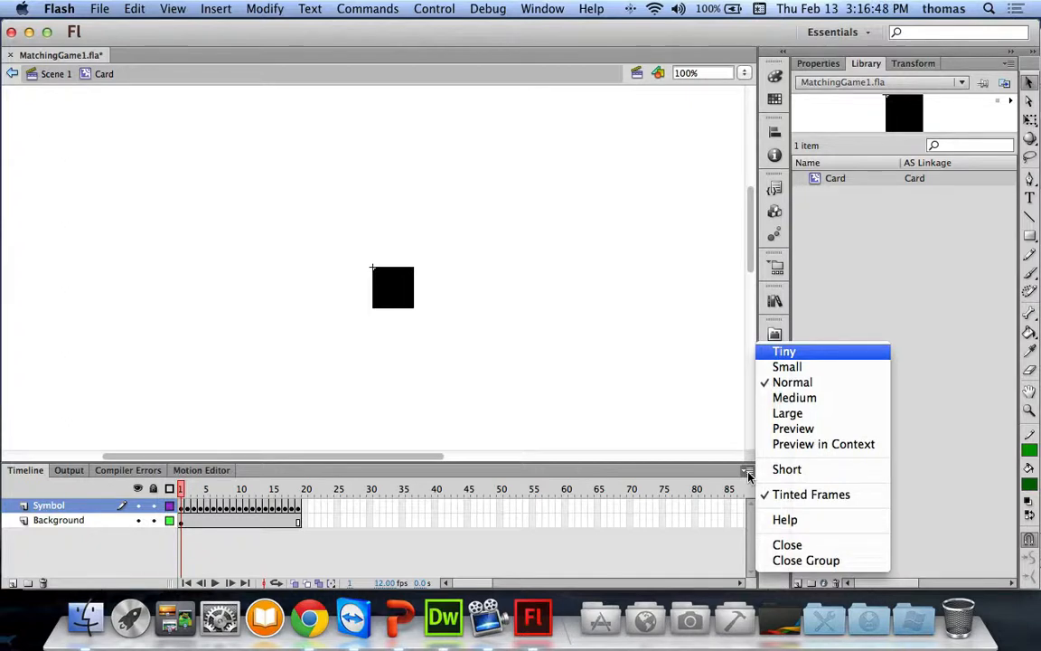
pyautogui.click(804, 432)
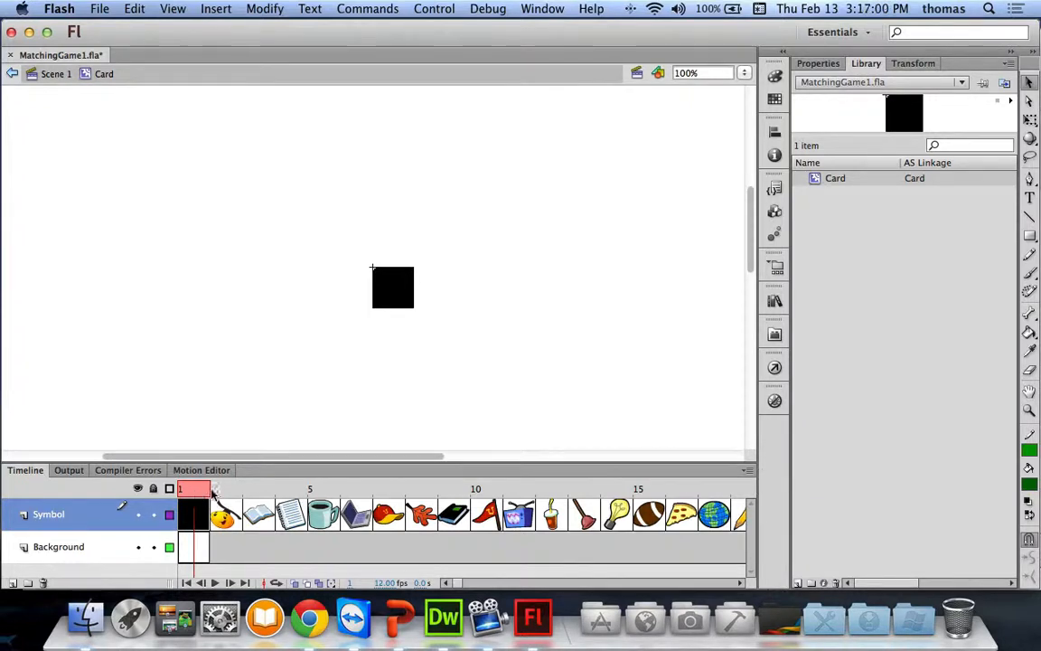
# - Examine the pictures in frames 6 to 9 of the Symbol layer and the card outline on the Background layer
pyautogui.moveTo(193, 493); pyautogui.dragTo(452, 491)
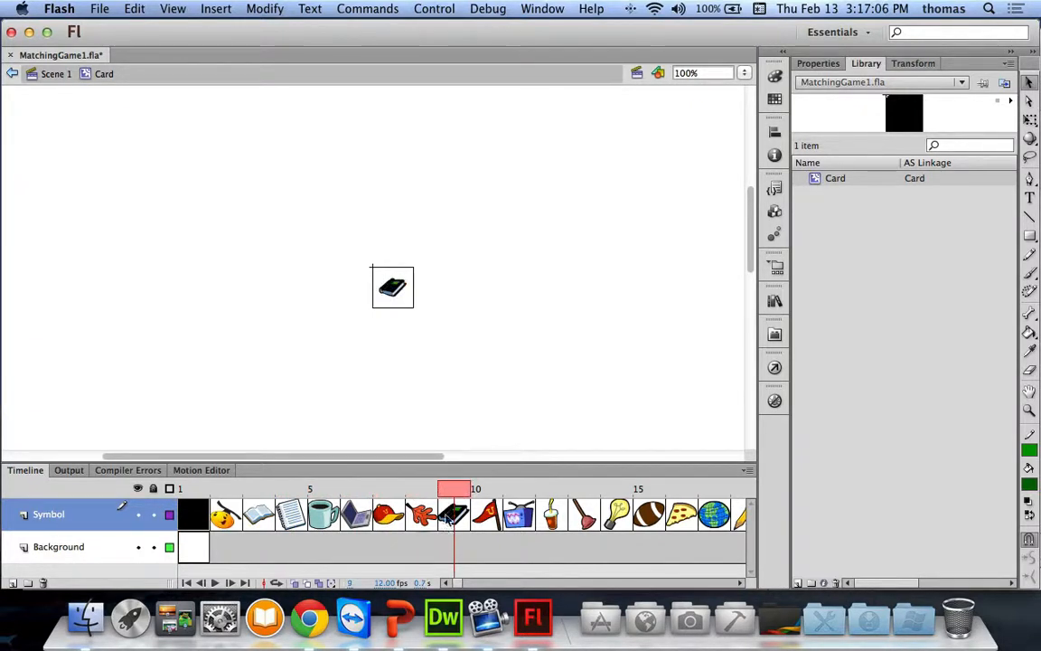
pyautogui.click(425, 523)
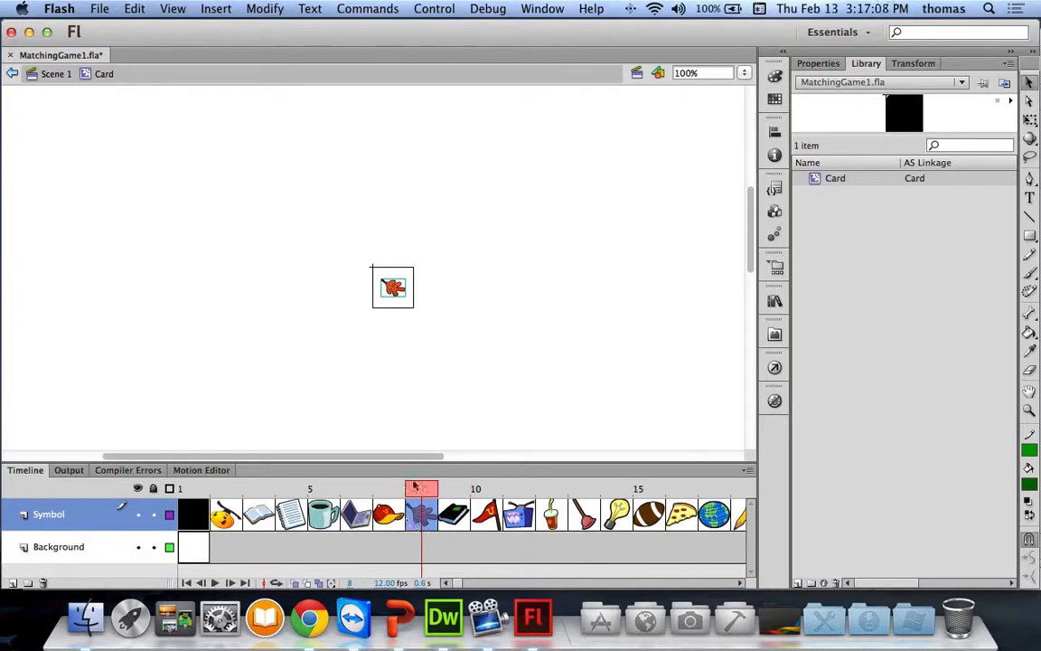
pyautogui.click(392, 523)
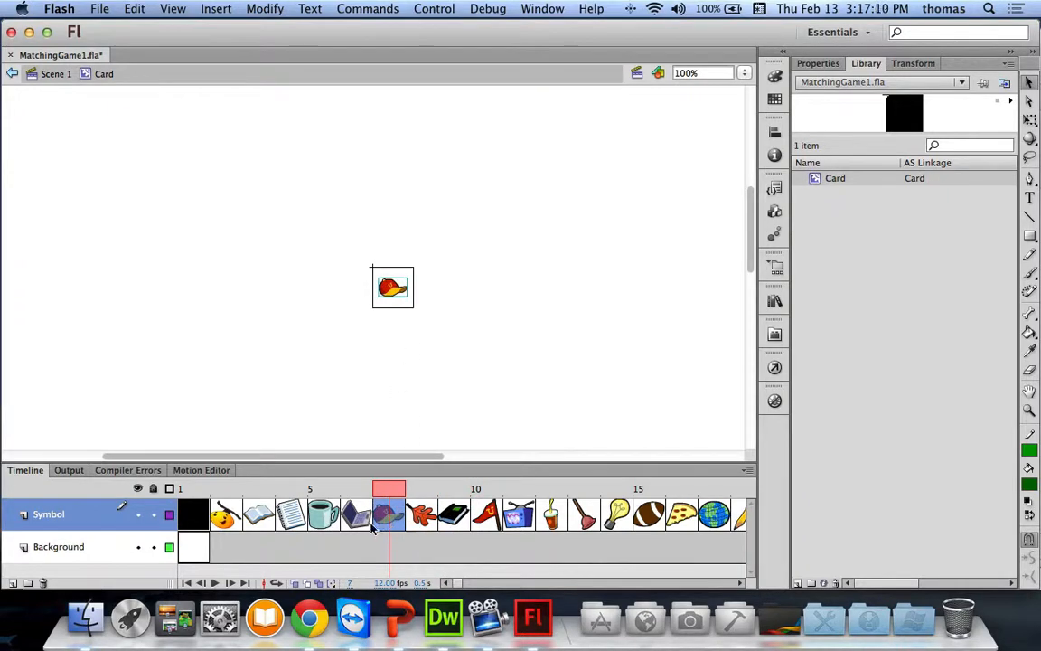
pyautogui.click(356, 520)
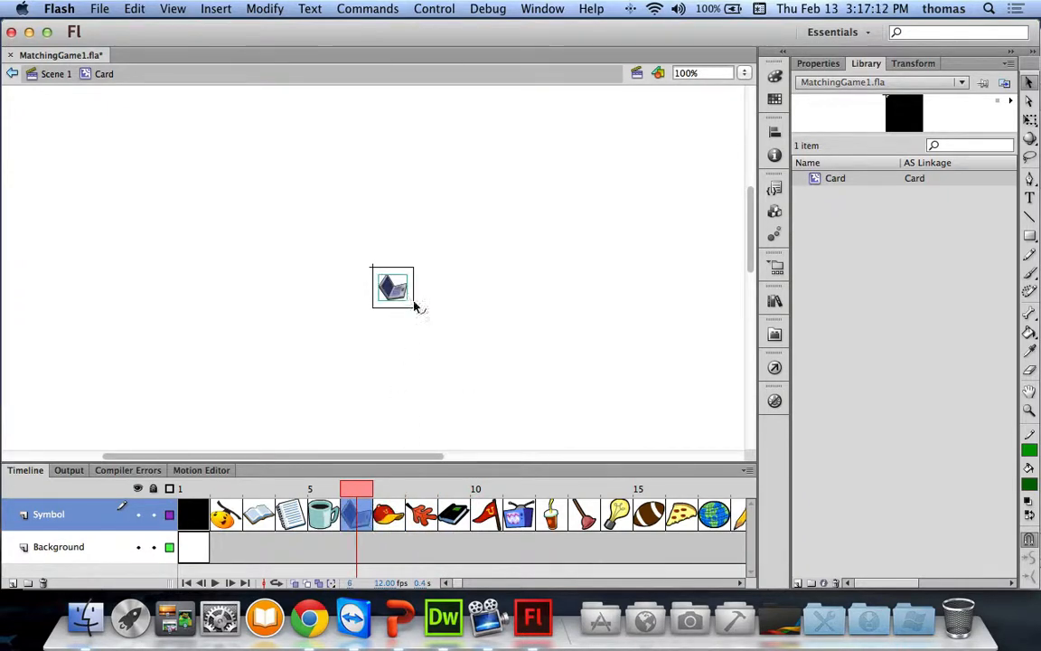
pyautogui.click(454, 516)
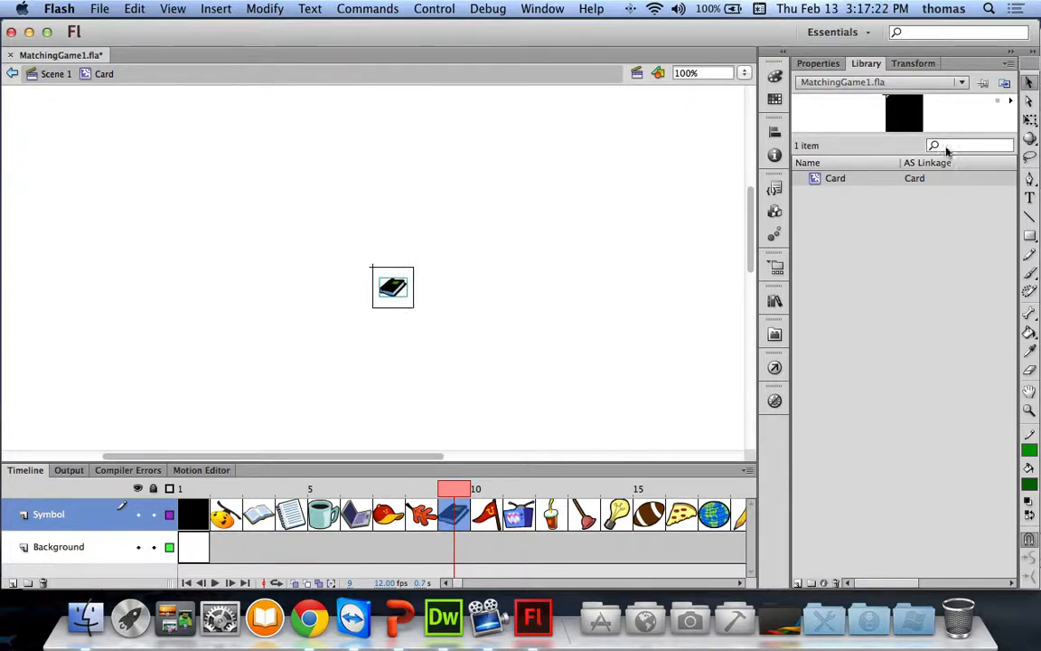
pyautogui.click(400, 269)
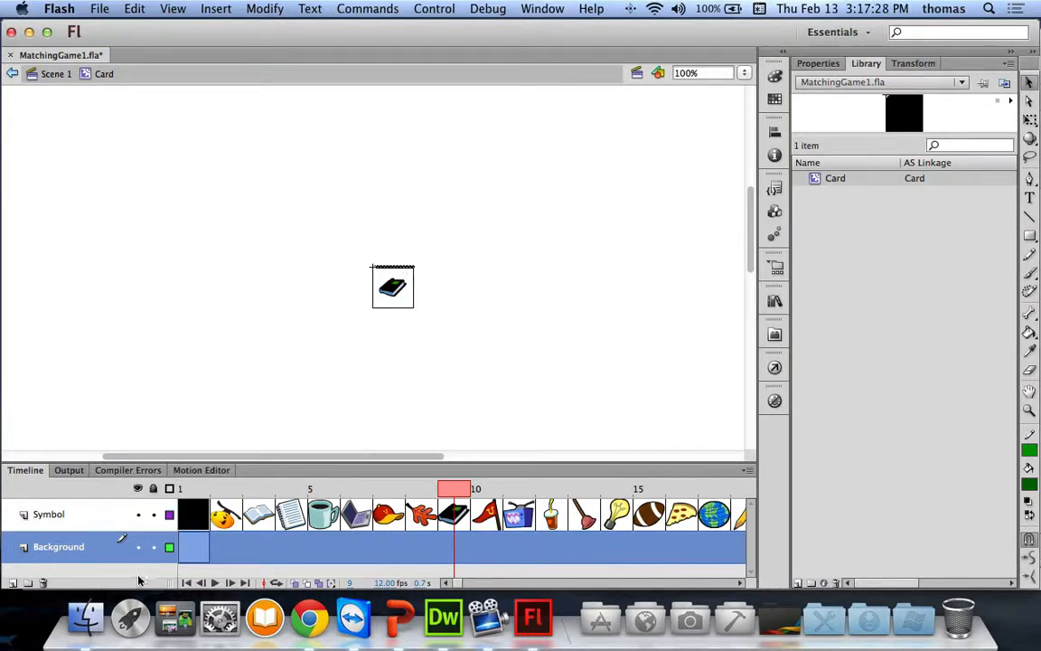
pyautogui.click(194, 558)
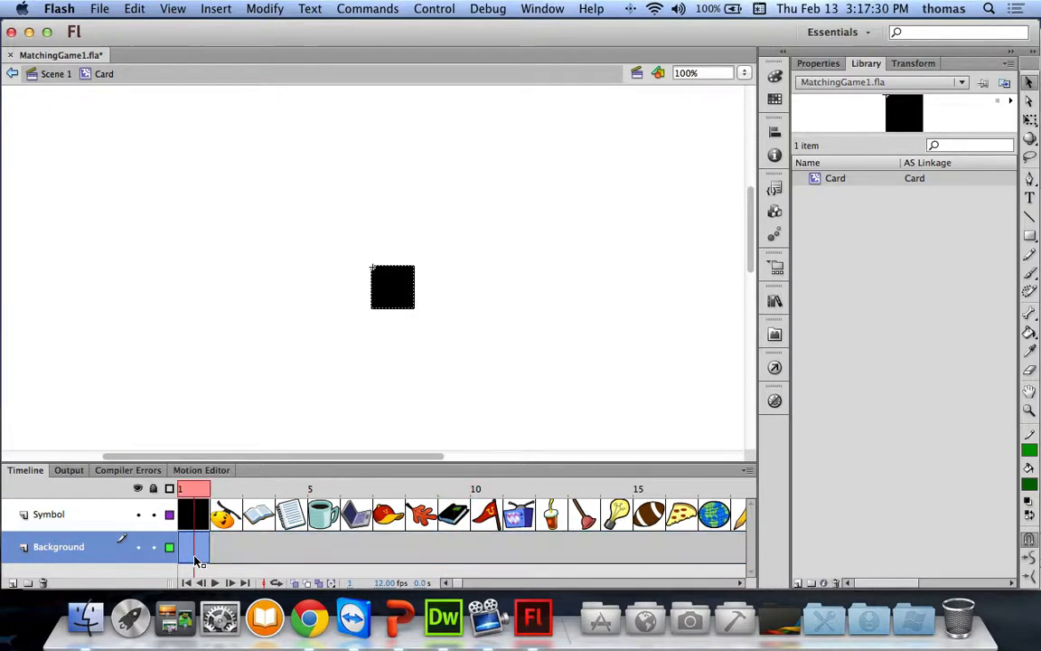
# - Examine the card pictures in frames 2 to 6 of the Symbol layer and return to Scene 1
pyautogui.click(225, 519)
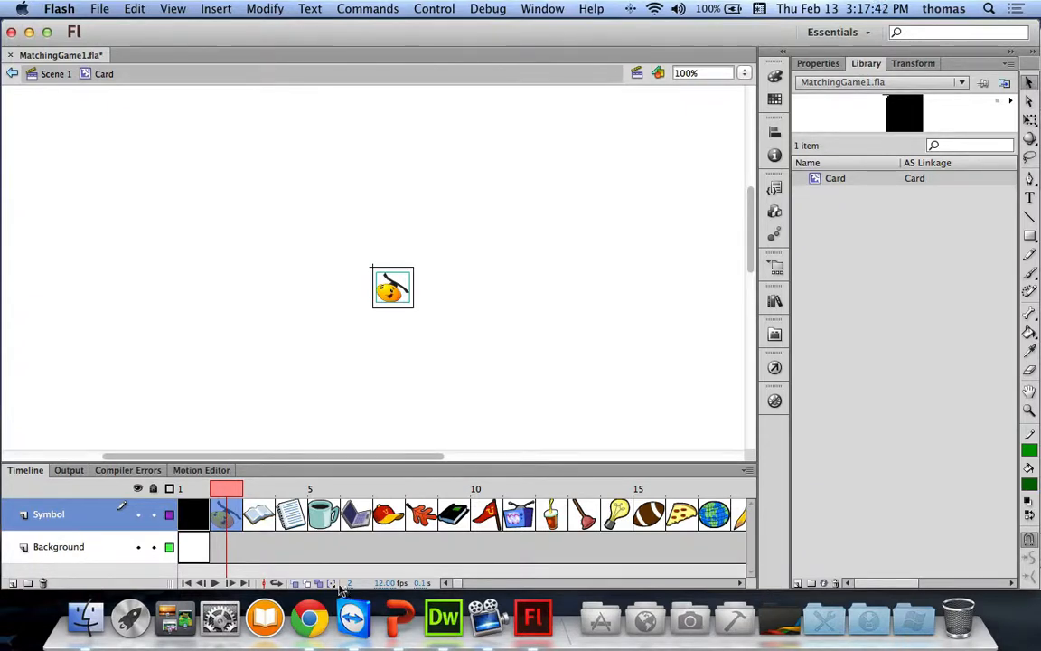
pyautogui.click(259, 520)
pyautogui.click(291, 520)
pyautogui.click(323, 519)
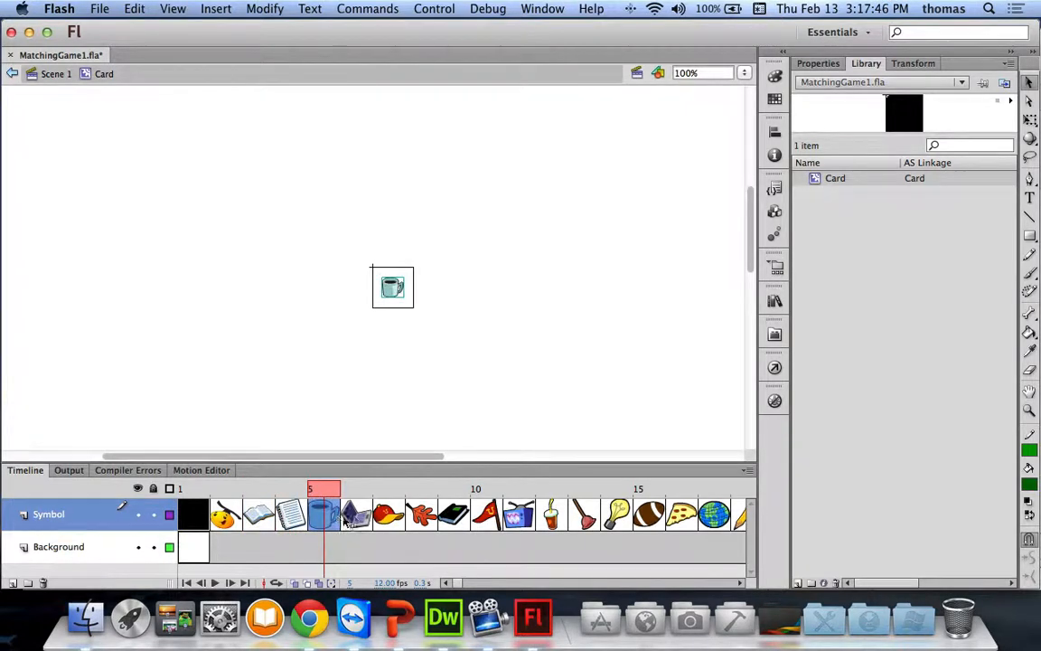
pyautogui.click(356, 519)
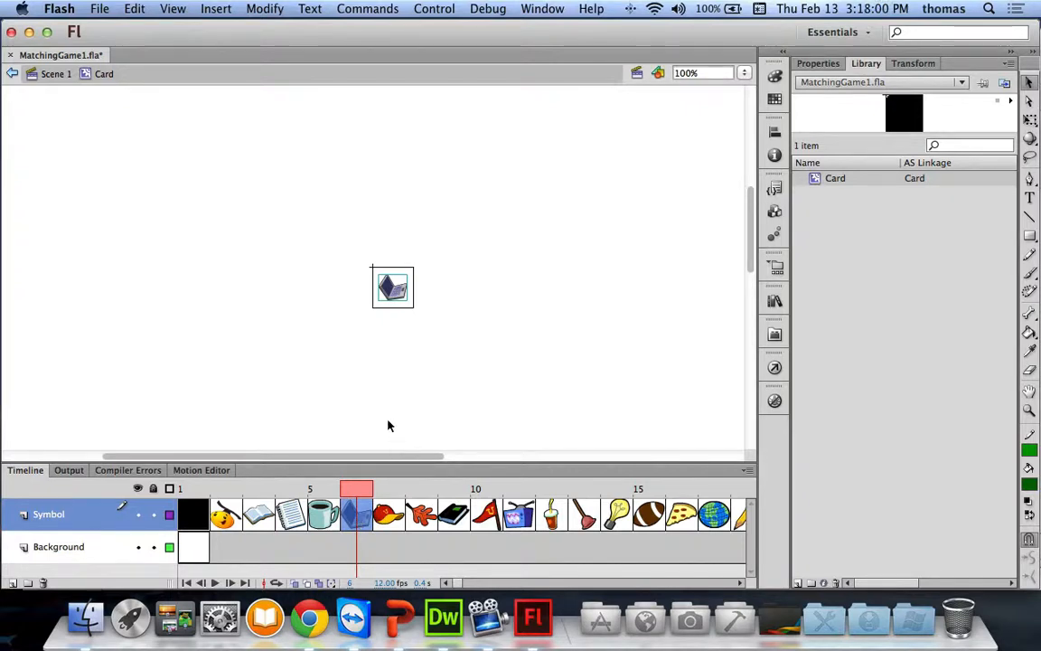
pyautogui.click(55, 74)
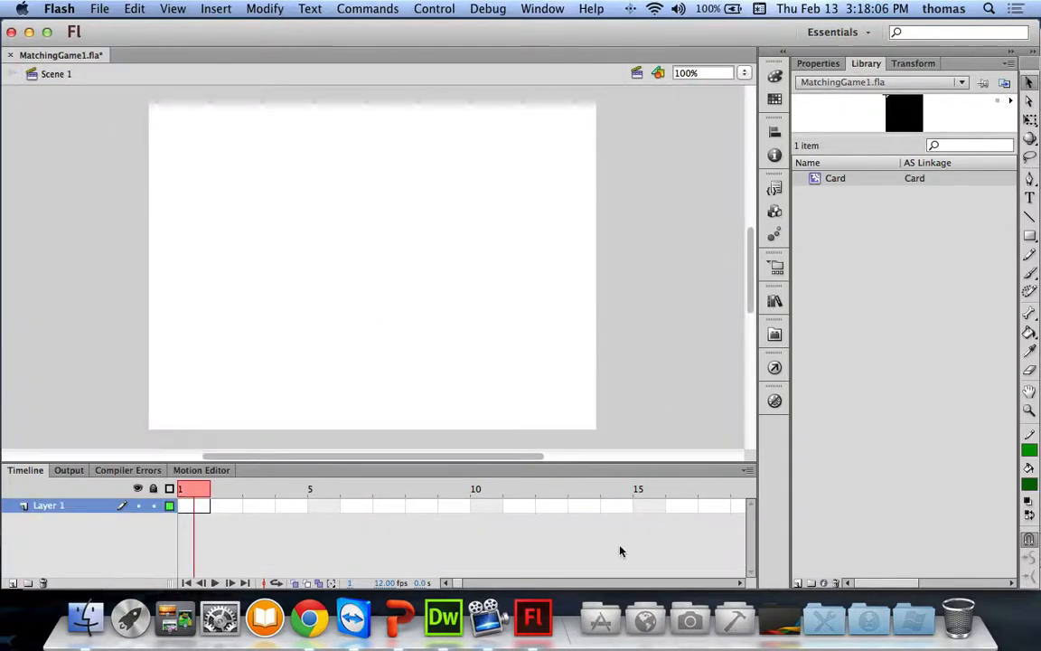
pyautogui.click(393, 597)
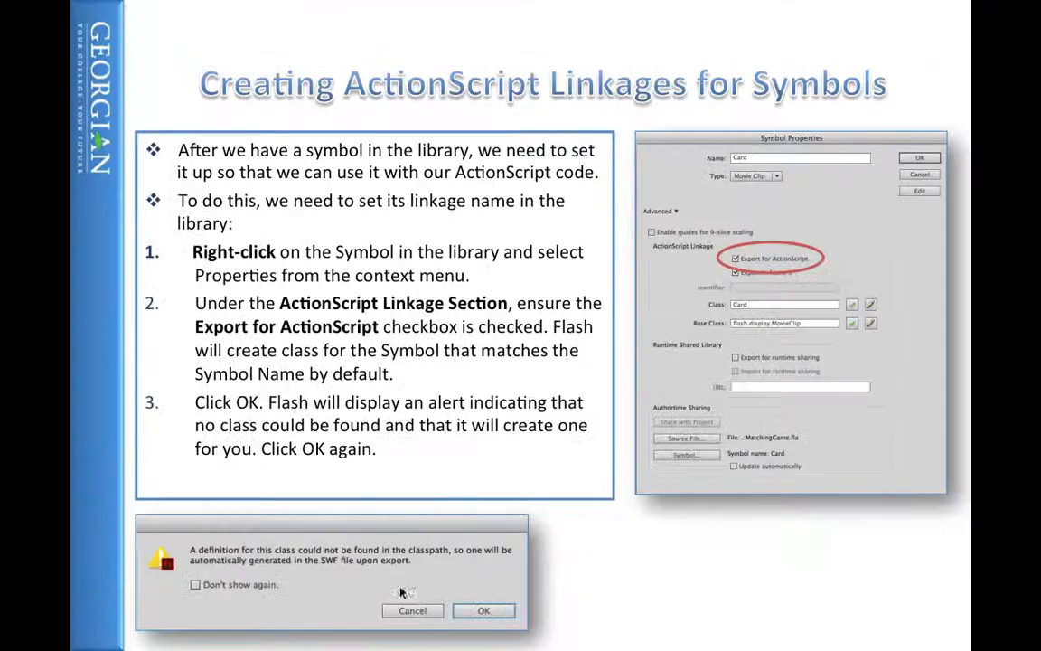
pyautogui.click(452, 428)
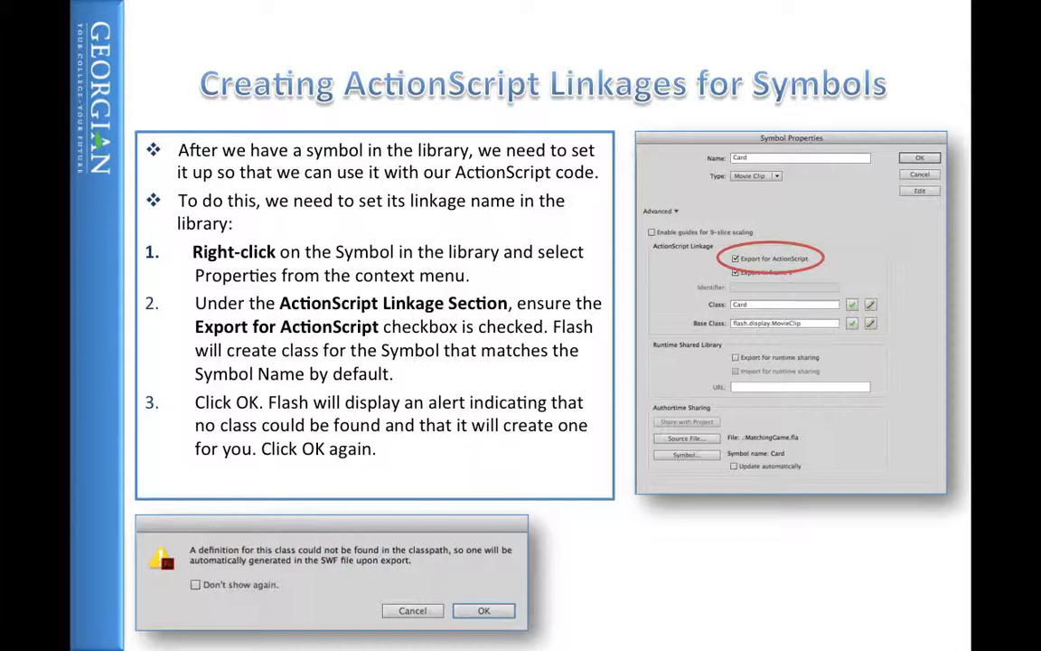
pyautogui.click(547, 495)
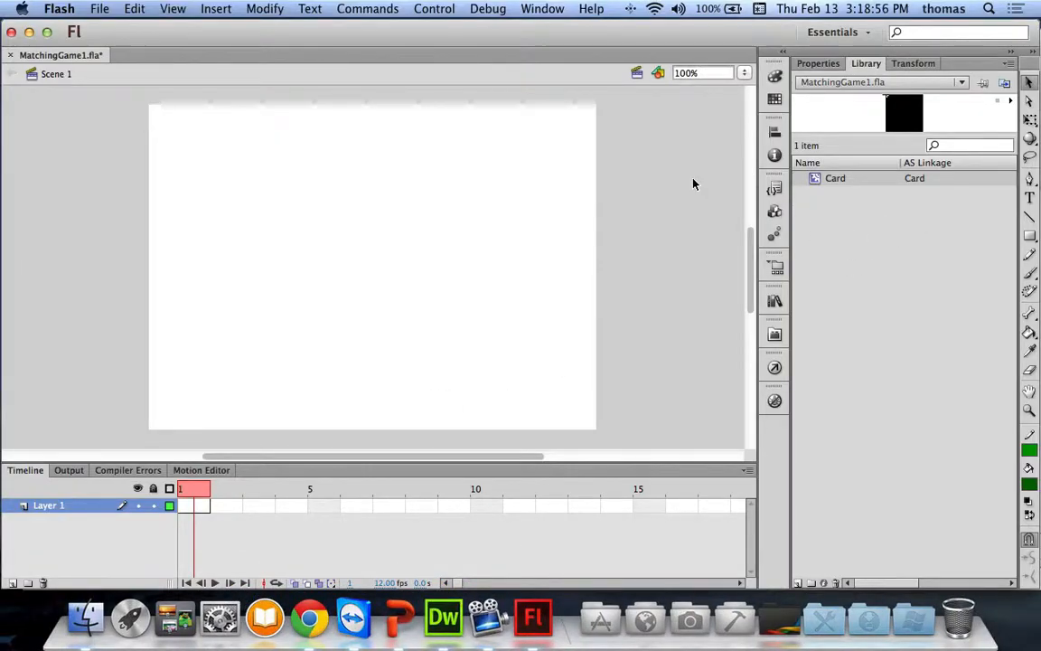
# - Open the MatchingGame1 document class in Flash Professional for editing and review its code
pyautogui.click(818, 63)
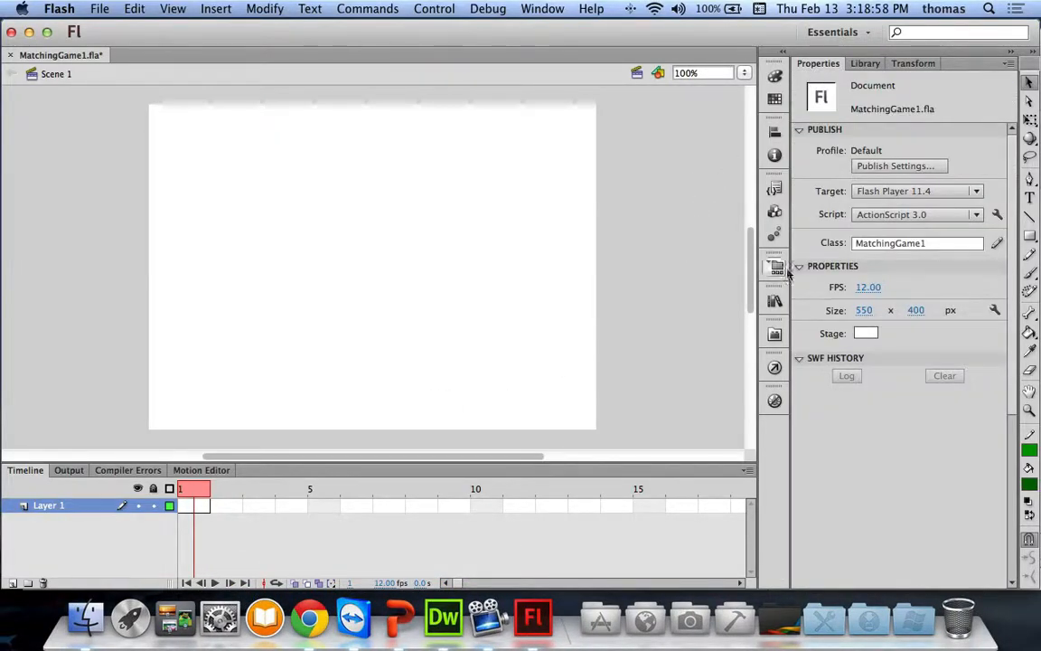
pyautogui.click(999, 247)
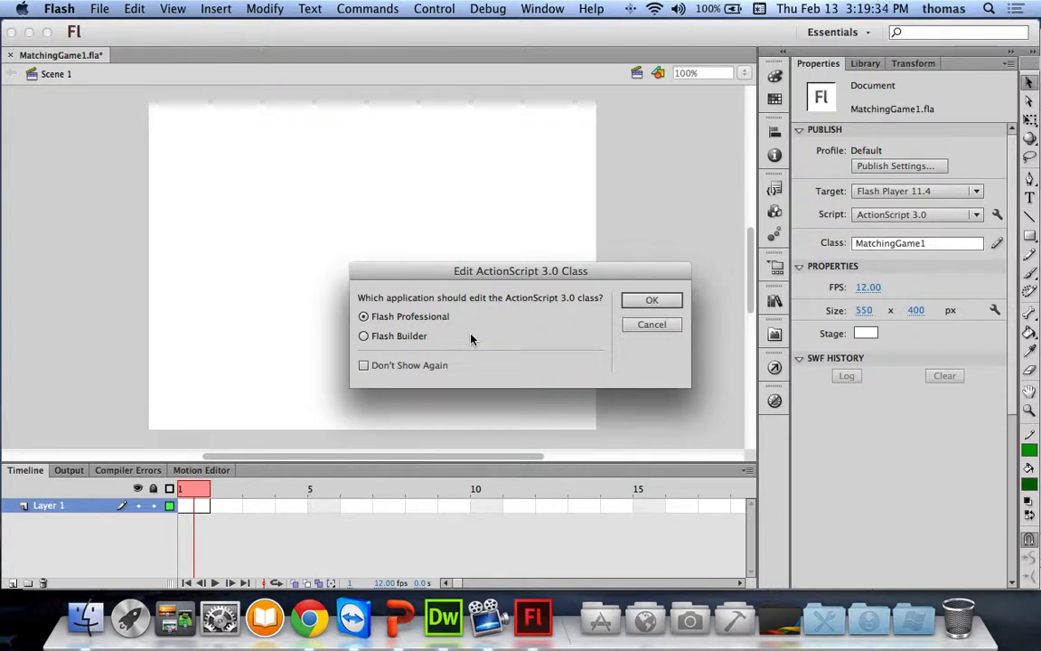
pyautogui.click(652, 300)
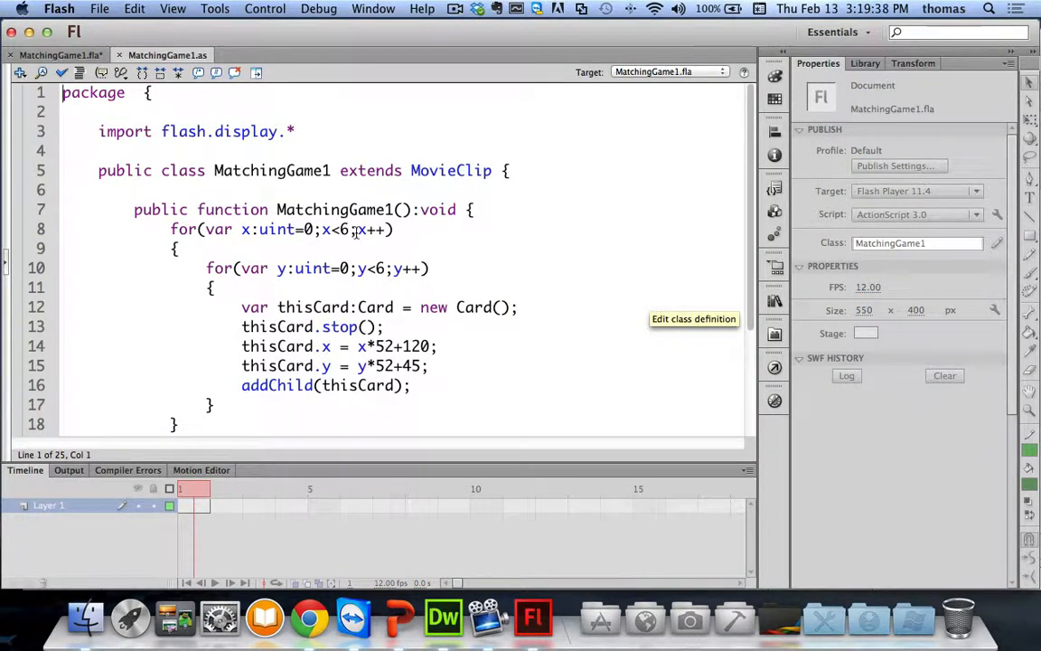
pyautogui.scroll(-4, 377, 181)
pyautogui.scroll(4, 337, 362)
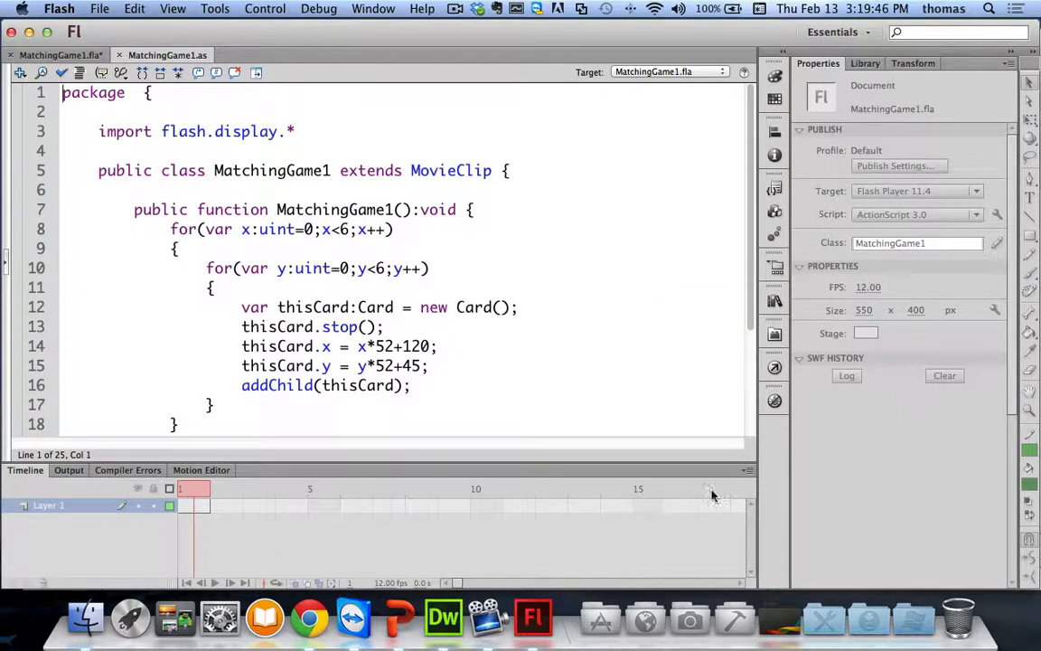
# - Return to the MatchingGame1.fla document and set the timeline frames to Normal display
pyautogui.click(746, 470)
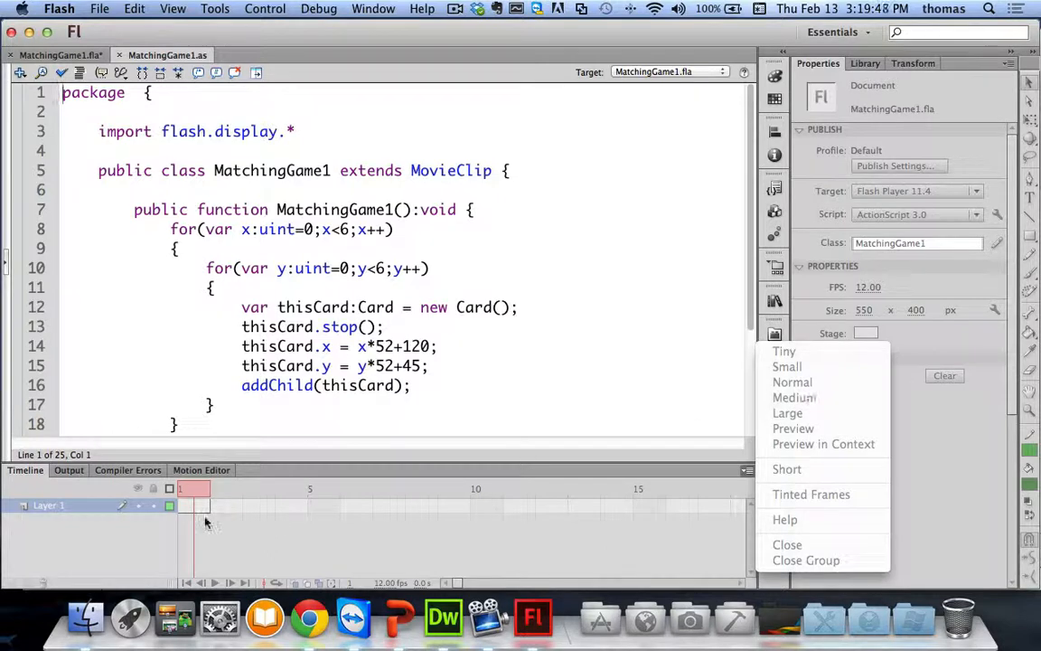
pyautogui.click(62, 57)
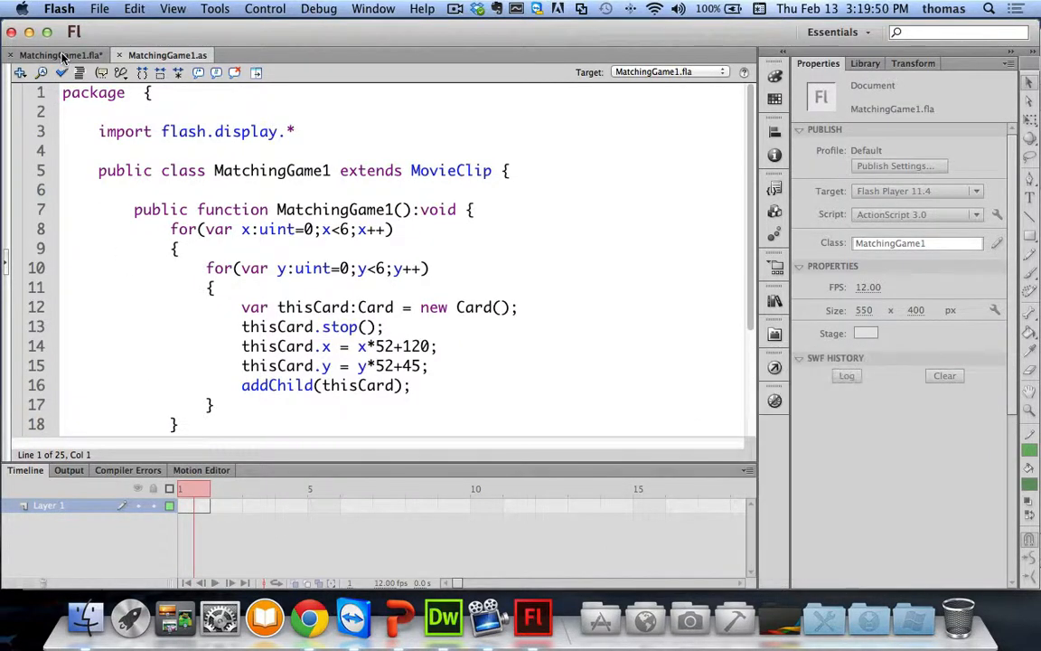
pyautogui.click(62, 56)
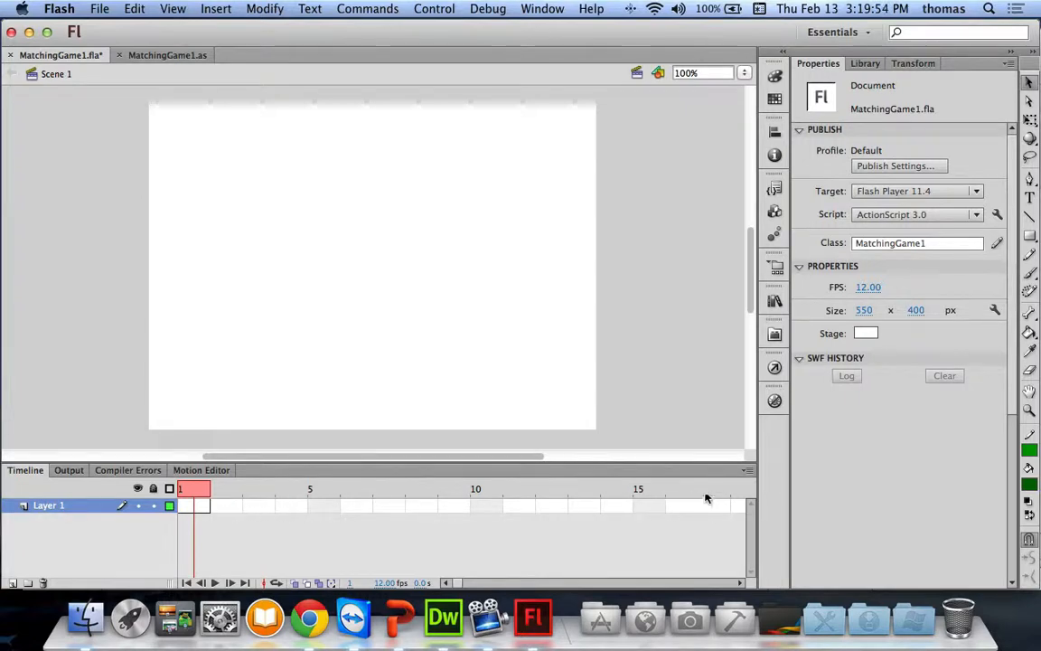
pyautogui.click(748, 471)
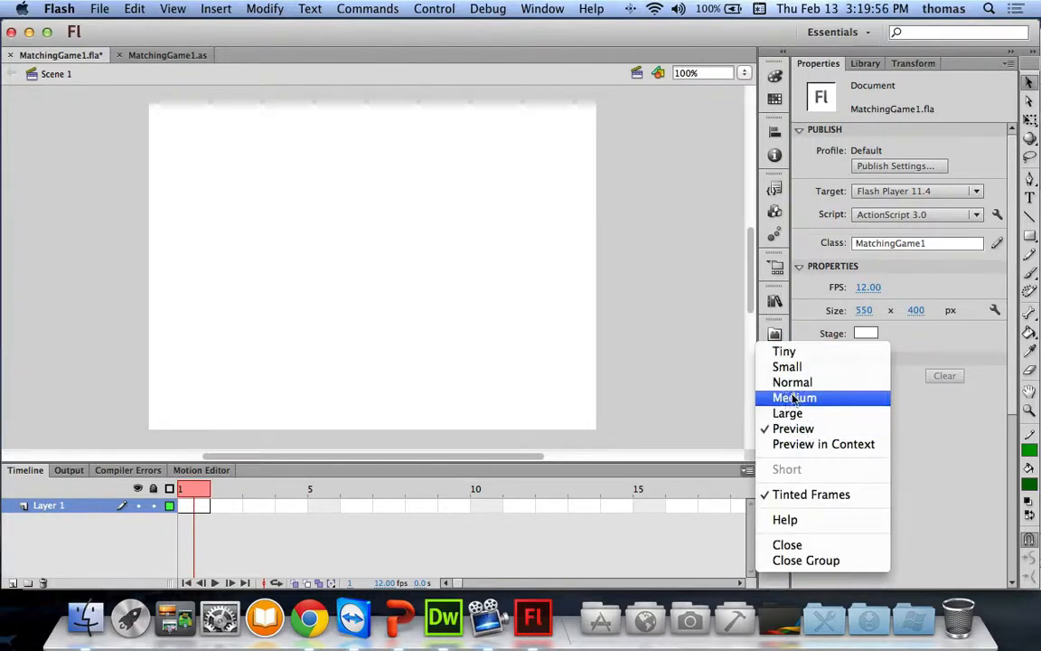
pyautogui.click(793, 382)
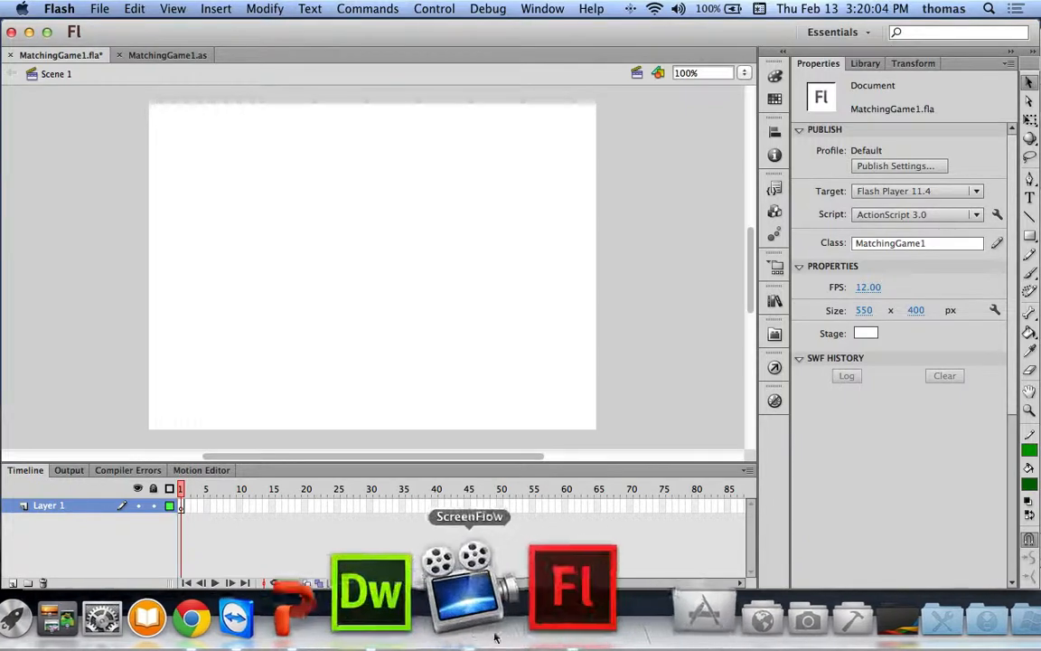
pyautogui.click(392, 607)
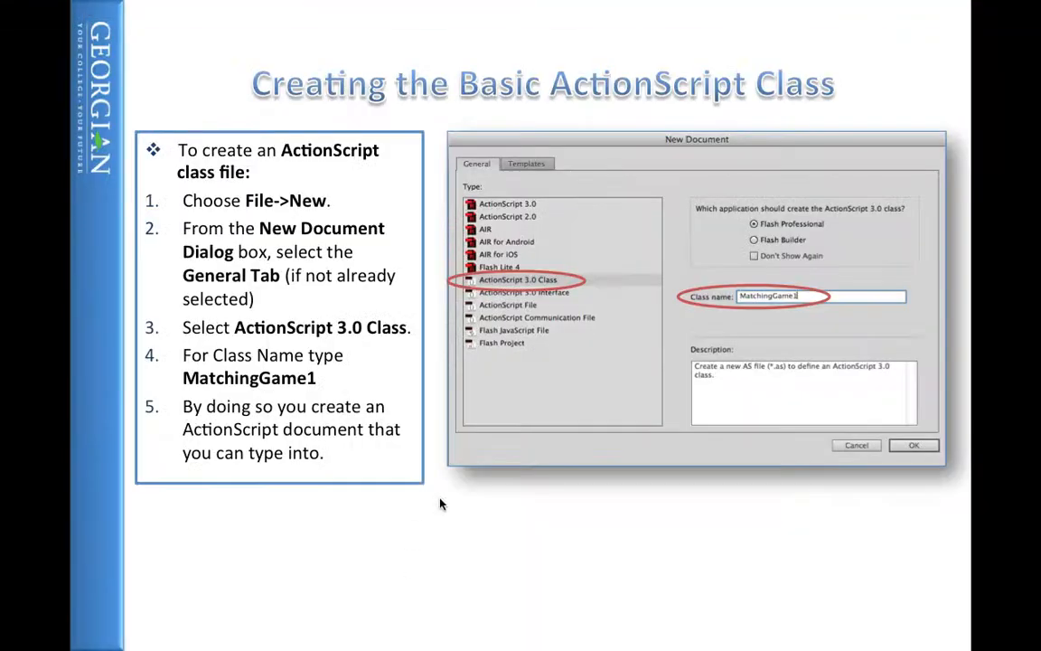
pyautogui.click(448, 418)
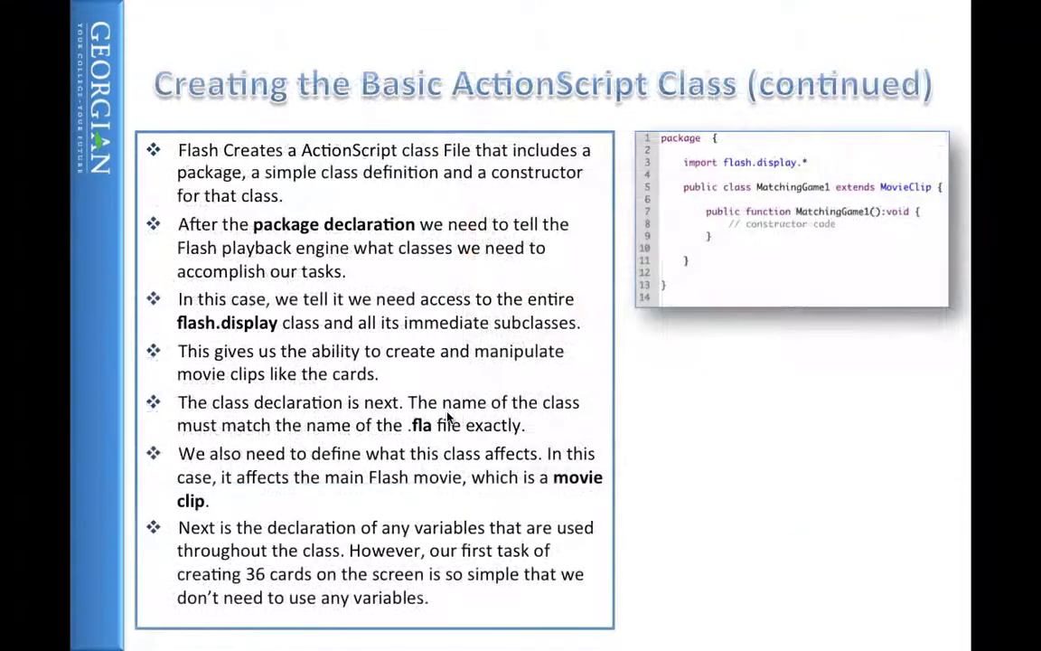